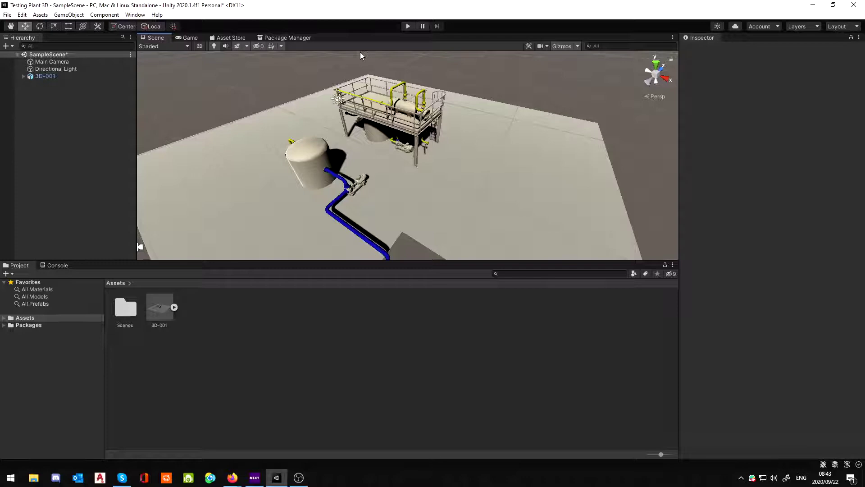
- Orbit, pan and zoom the view to inspect the plant model from several angles
left_click_drag(386, 199, 436, 185, "alt")
scroll(435, 183, "down", 4)
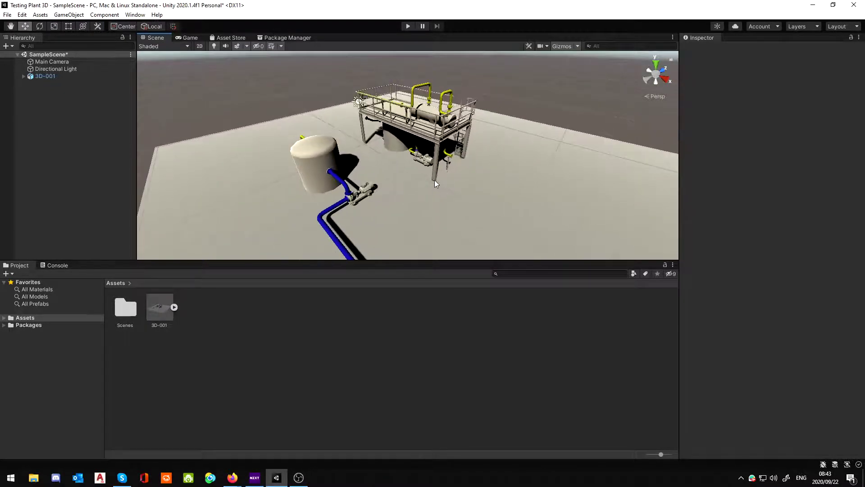
left_click_drag(449, 175, 380, 170, "alt")
middle_click_drag(398, 171, 413, 172)
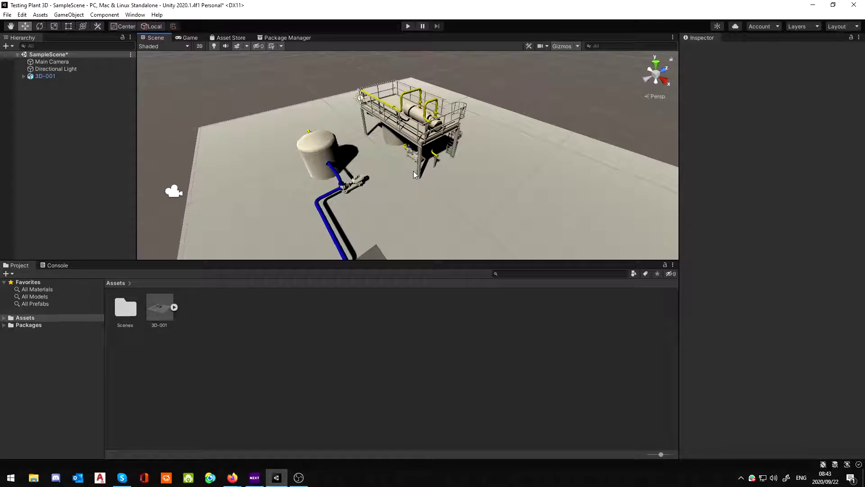
left_click_drag(405, 96, 407, 95, "alt")
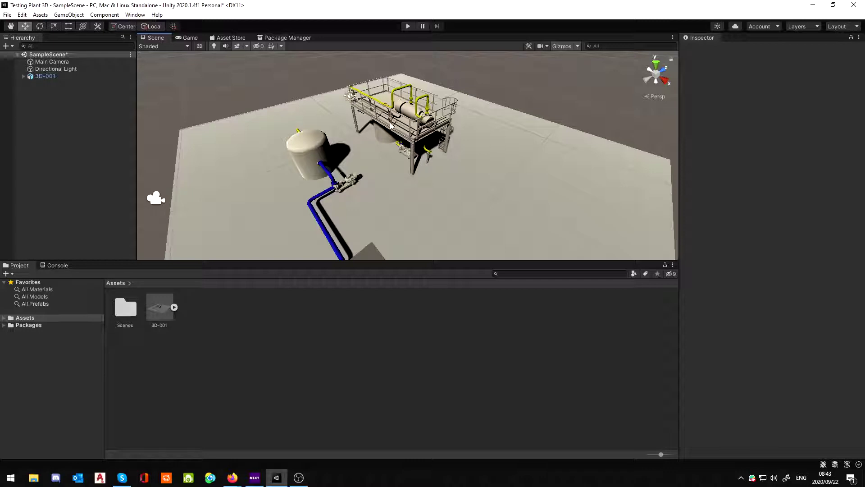
right_click_drag(436, 141, 157, 186)
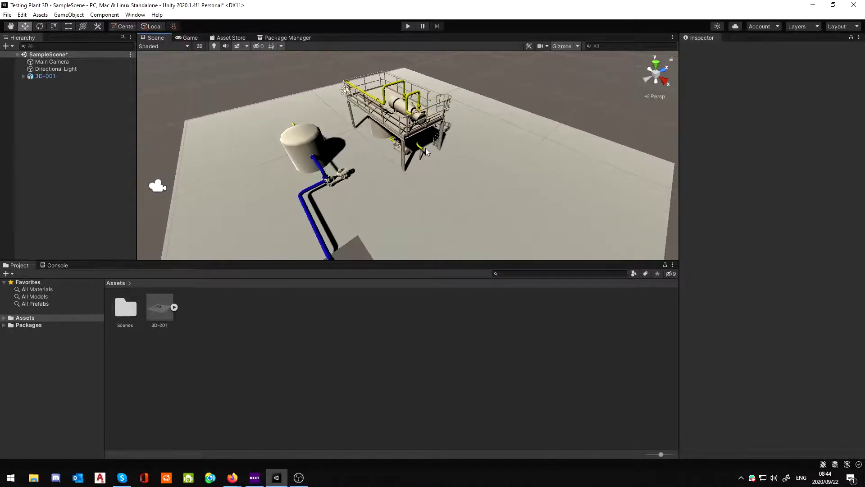
mouse_move(419, 163)
right_mouse_down()
mouse_move(409, 176)
mouse_move(423, 180)
mouse_move(406, 180)
mouse_move(415, 171)
mouse_move(404, 171)
right_mouse_up()
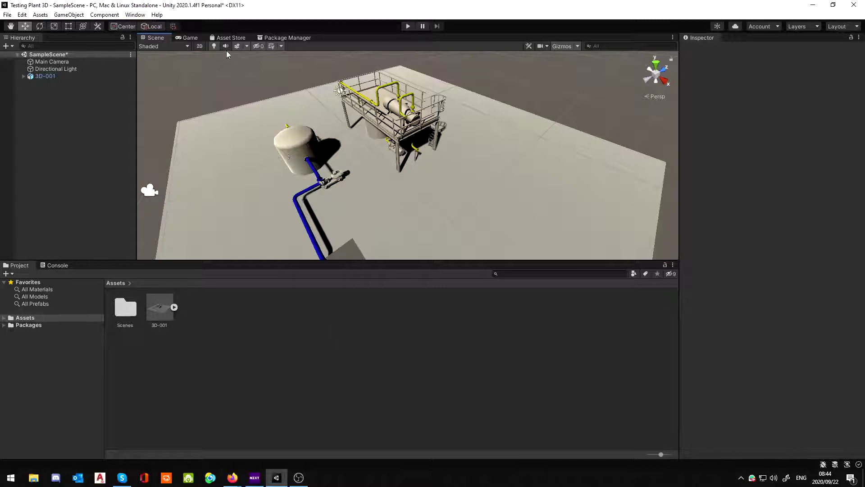
- Show the Asset Store panel and read its notice that the store moved online
left_click(222, 36)
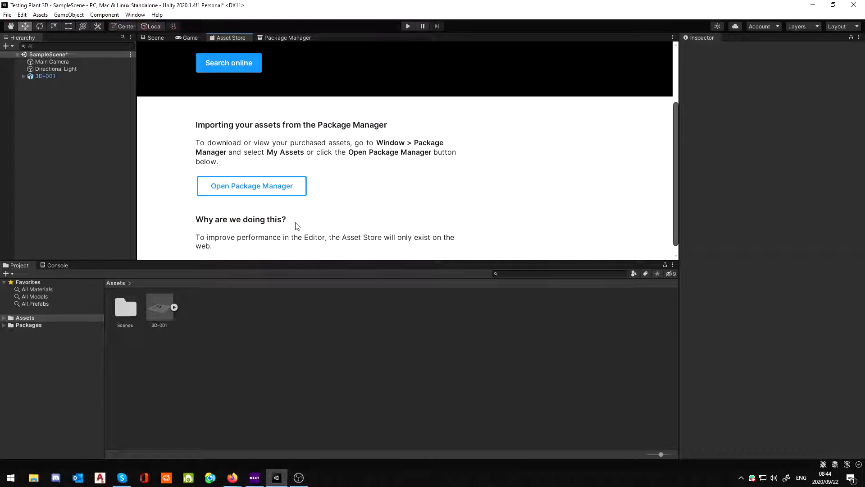
scroll(262, 131, "up", 3)
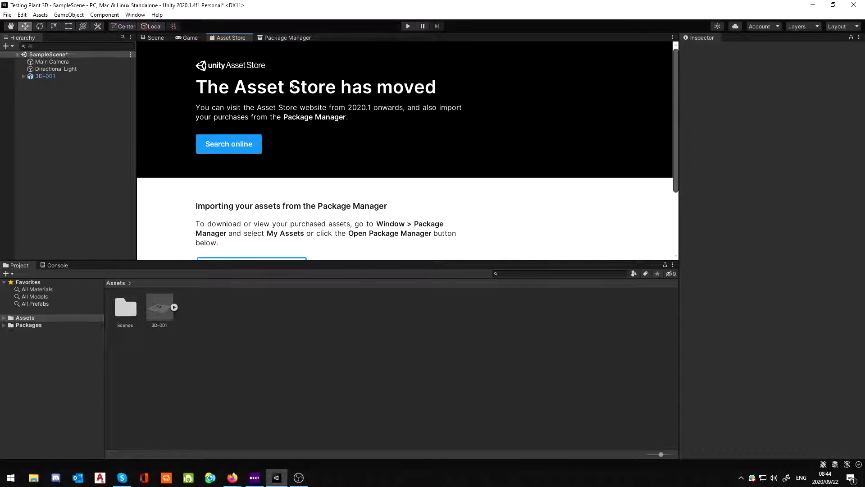
scroll(402, 126, "down", 1)
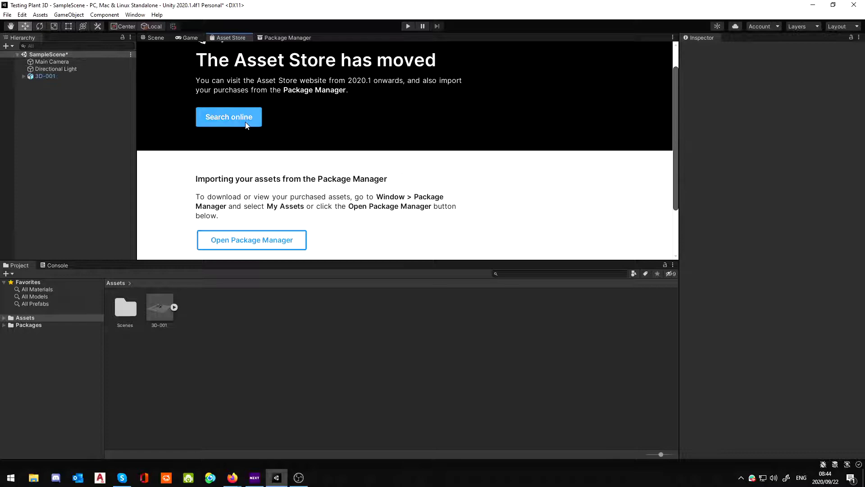
left_click(233, 478)
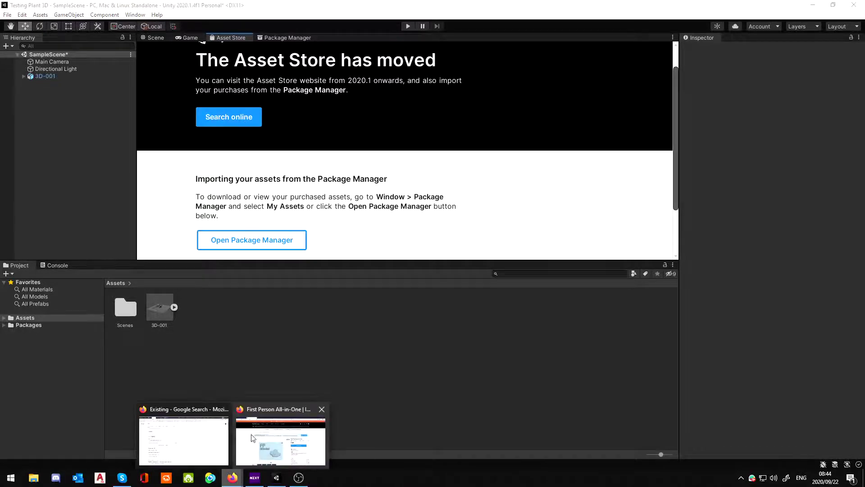
- Bring up the Asset Store website's home page and check its search box
left_click(272, 433)
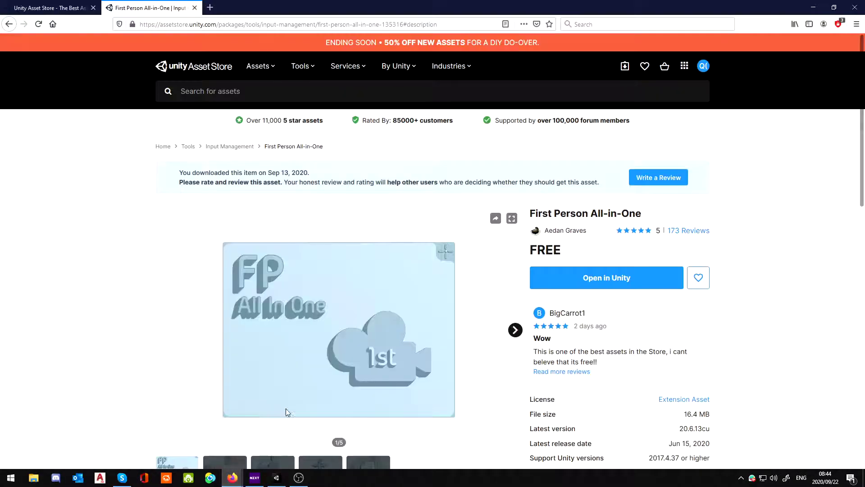
left_click(97, 5)
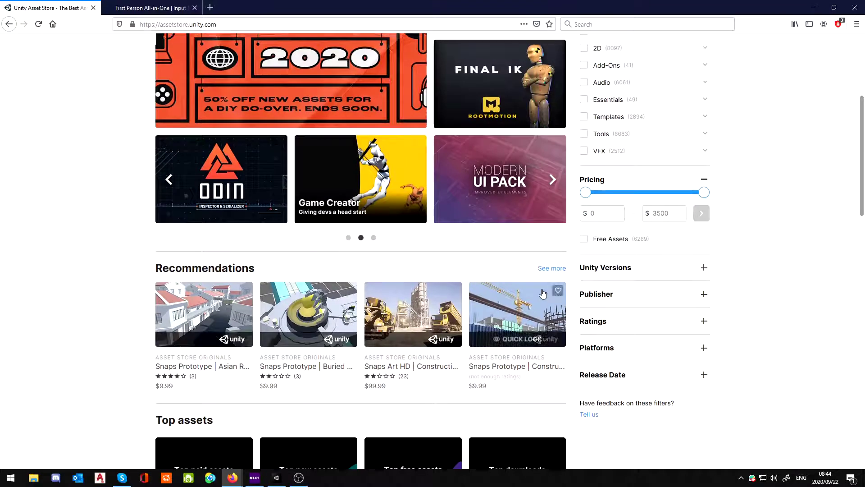
scroll(601, 274, "up", 4)
scroll(601, 274, "up", 1)
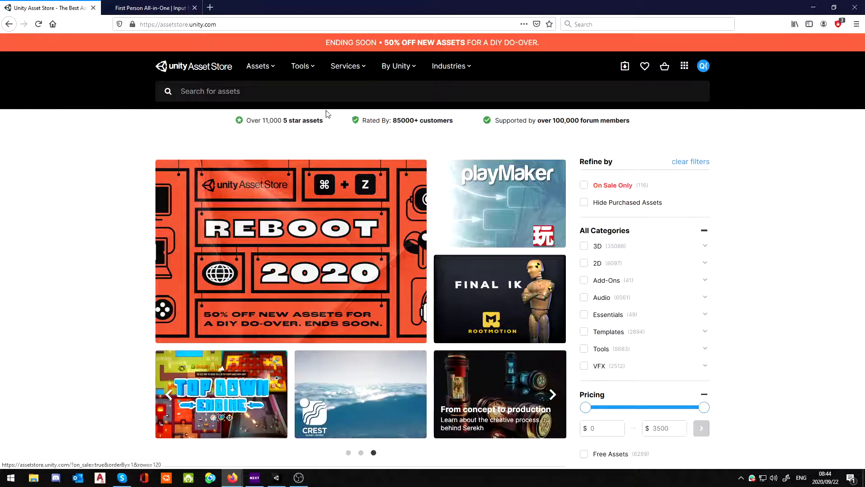
left_click(326, 92)
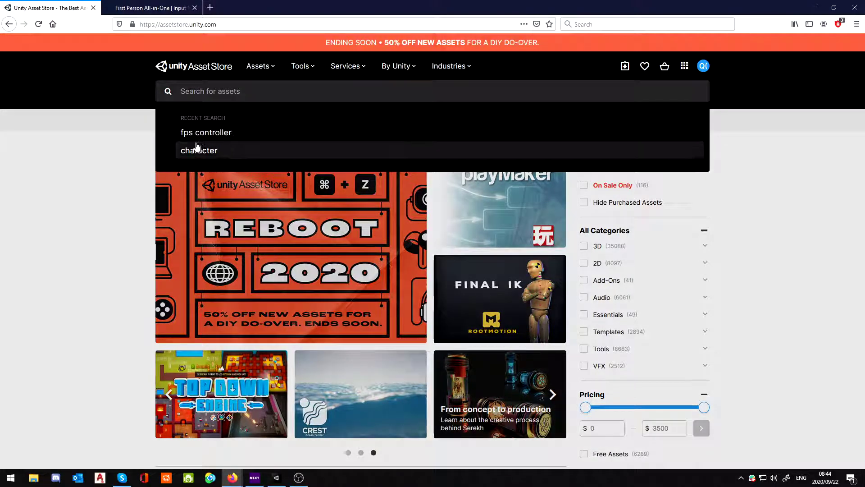
left_click(831, 177)
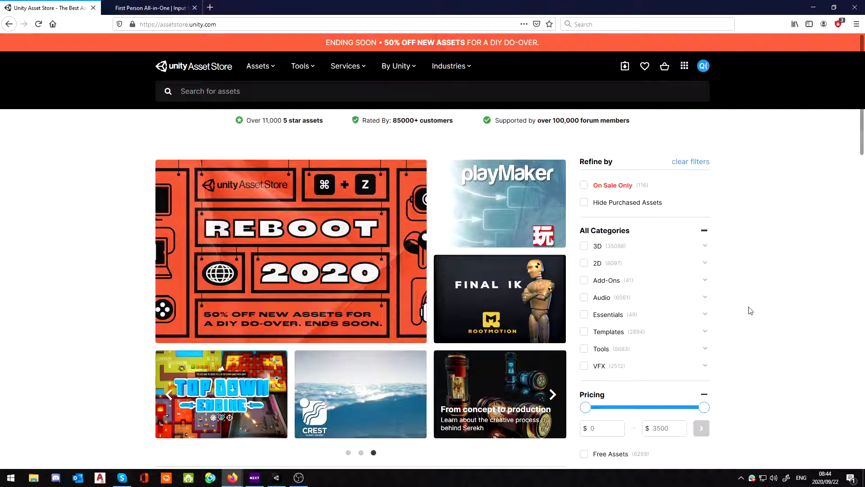
scroll(753, 338, "down", 3)
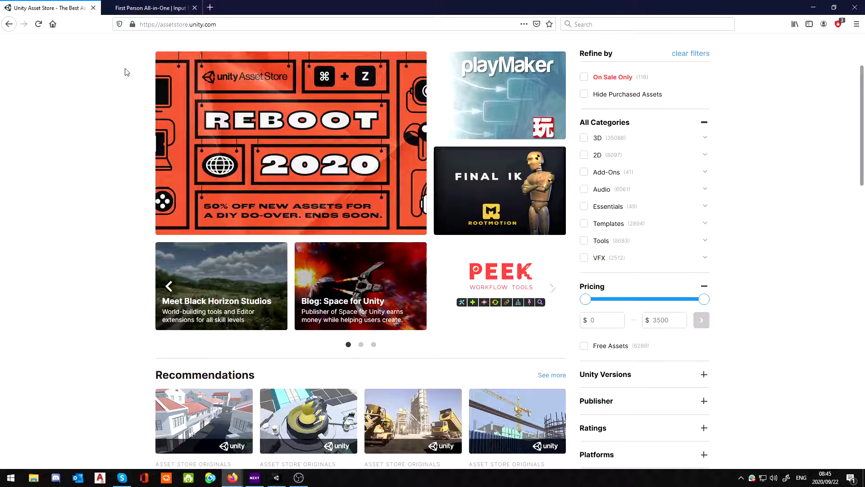
- Switch to the free First Person All-in-One asset page and review its details
left_click(149, 7)
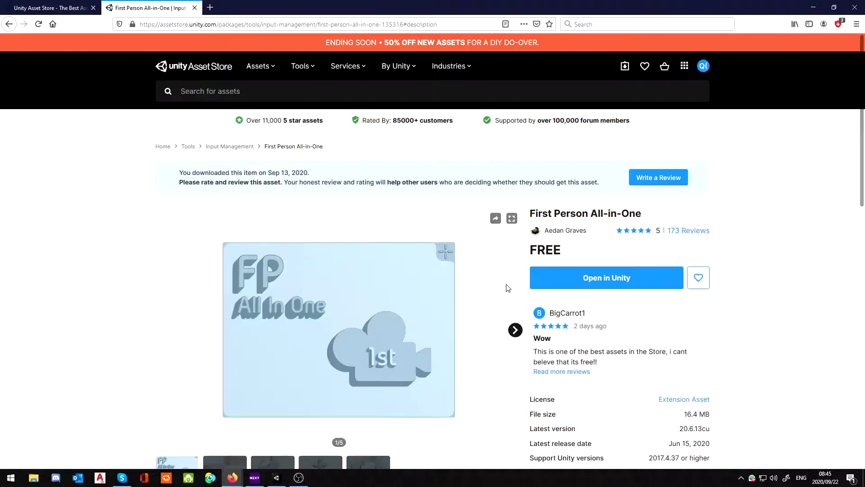
left_click_drag(530, 214, 655, 218)
left_click(655, 216)
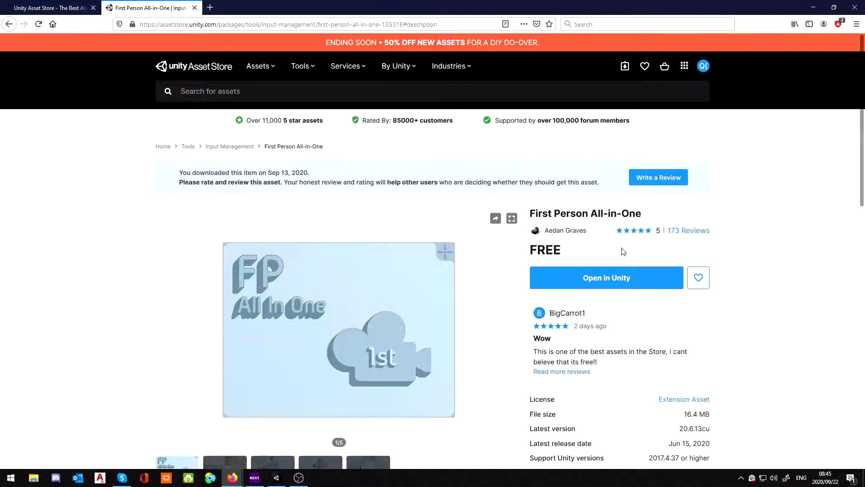
scroll(626, 263, "down", 3)
scroll(628, 266, "up", 3)
scroll(486, 243, "down", 2)
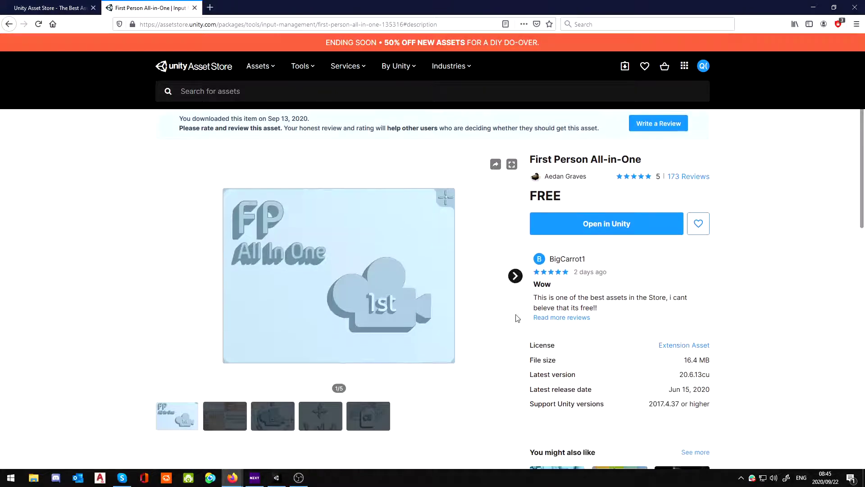
scroll(514, 274, "up", 2)
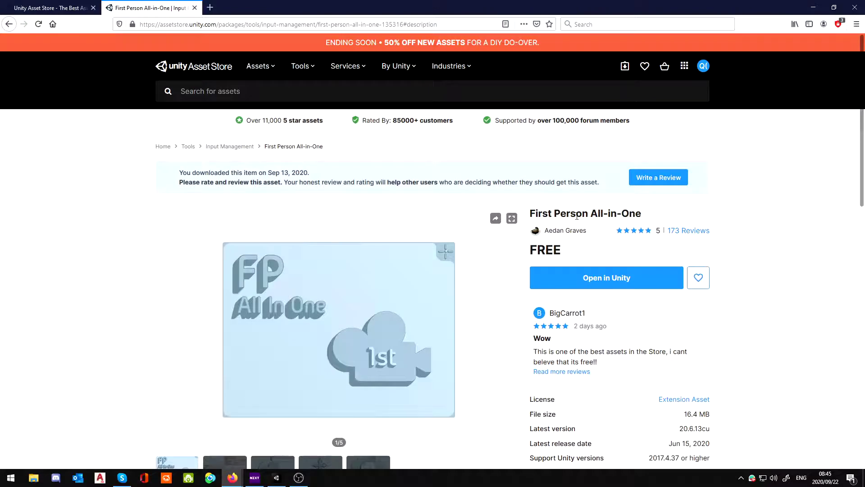
- Send First Person All-in-One to Unity via Open in Unity, choosing Unity Editor to open the link
left_click(584, 278)
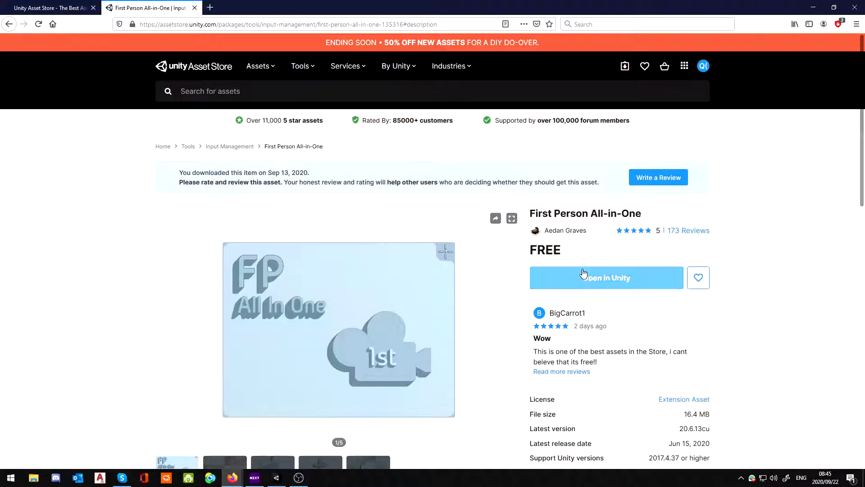
left_click(620, 277)
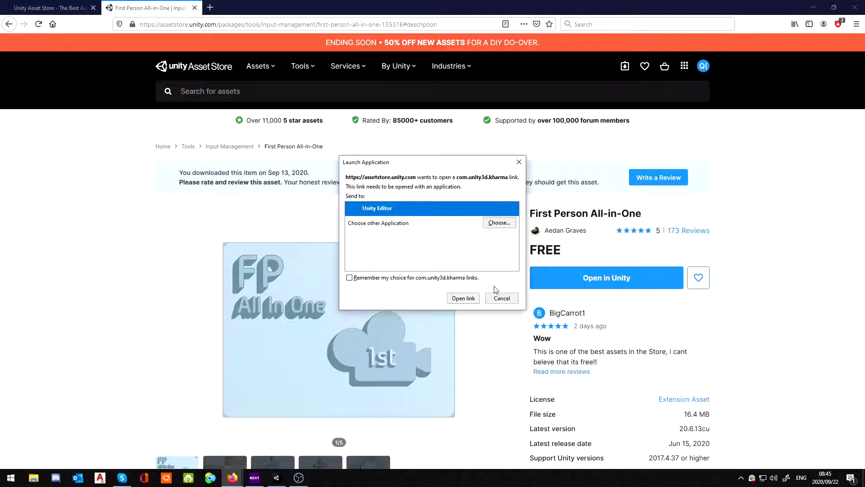
left_click(464, 298)
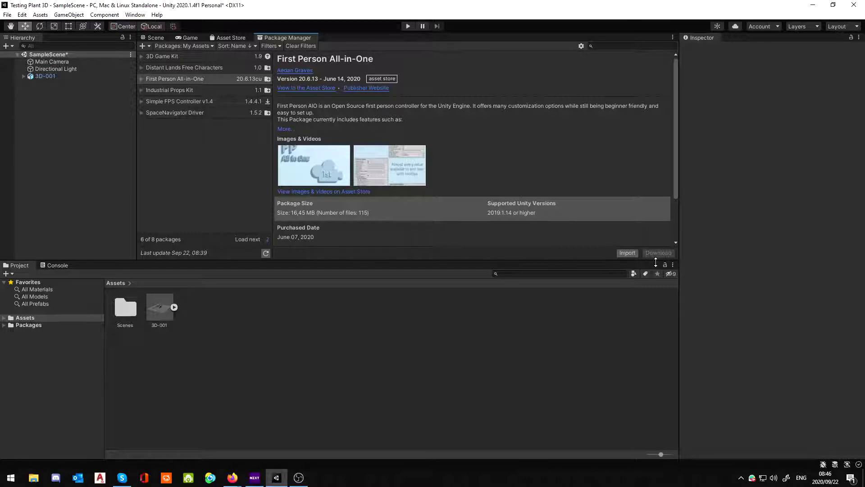
- Import every file of the First Person All-in-One package after reviewing the file list
left_click(628, 253)
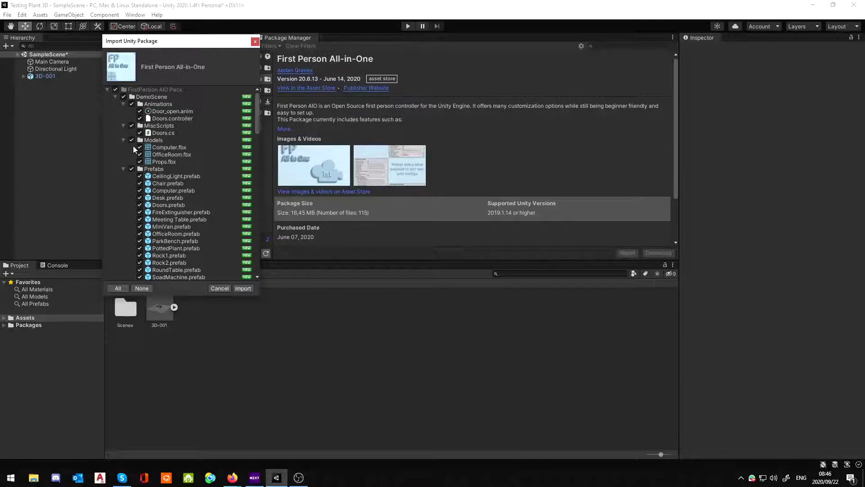
scroll(149, 144, "down", 9)
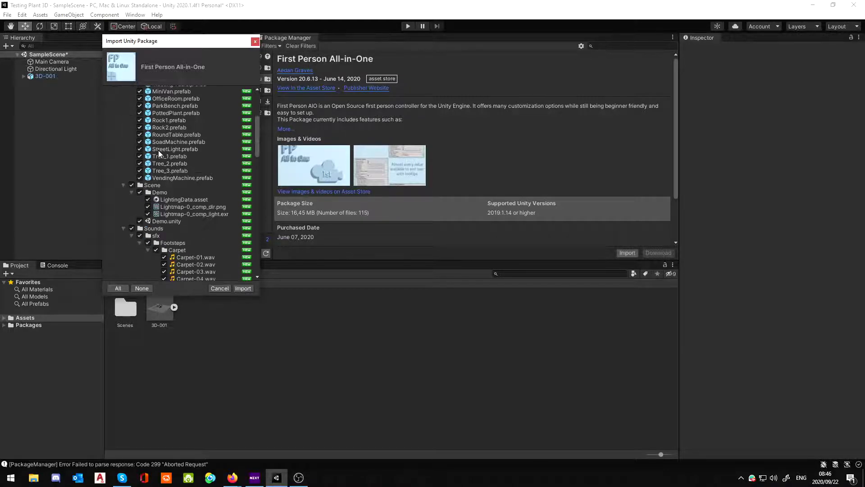
scroll(147, 181, "down", 15)
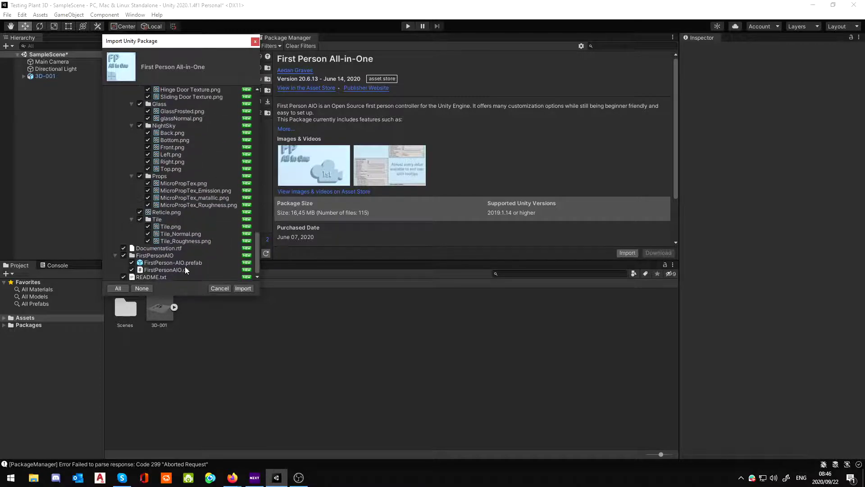
left_click_drag(255, 264, 232, 48)
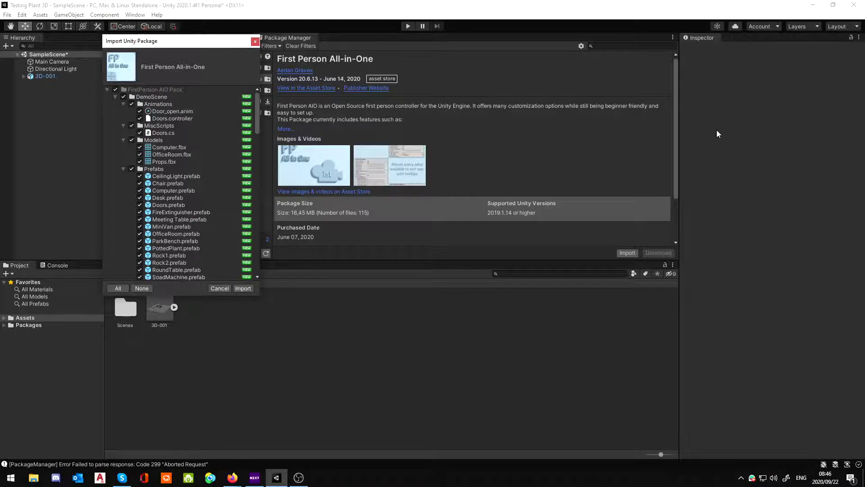
left_click(243, 289)
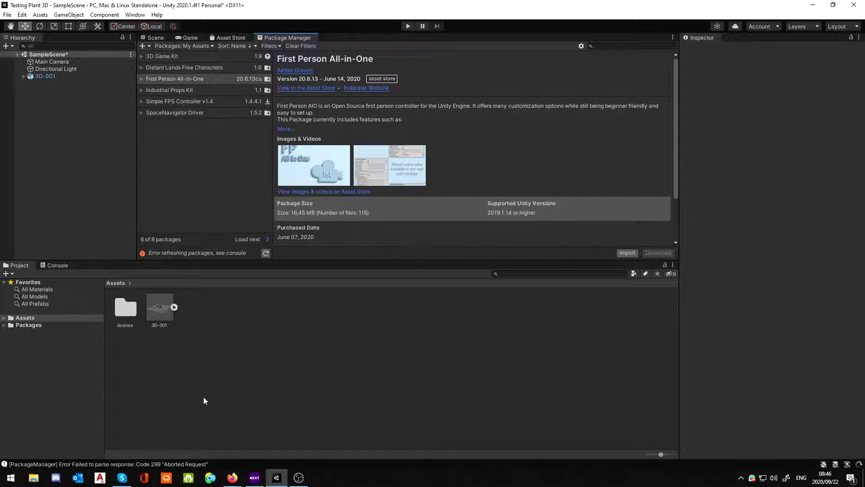
- Open the FirstPerson AIO Pack folder and then its FirstPersonAIO subfolder
left_click(135, 317)
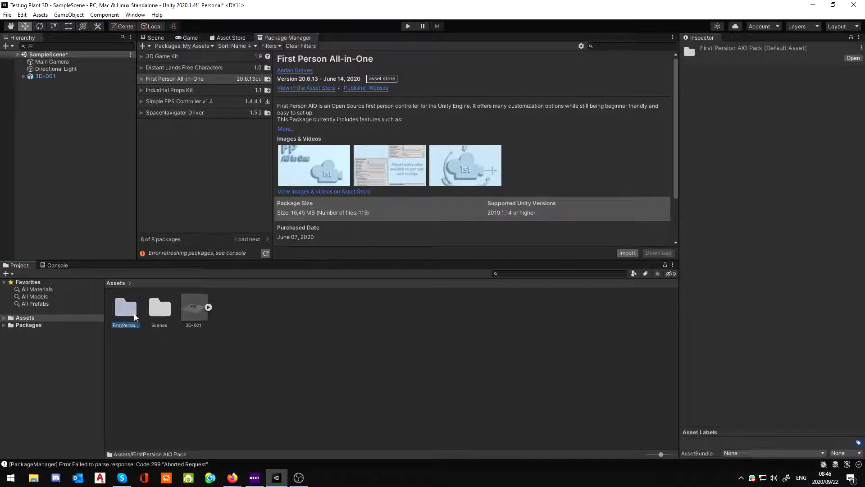
double_click(135, 317)
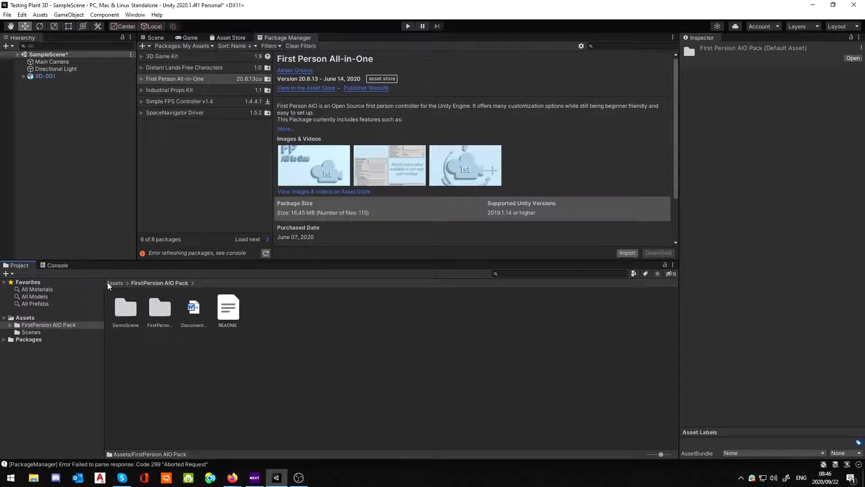
double_click(169, 310)
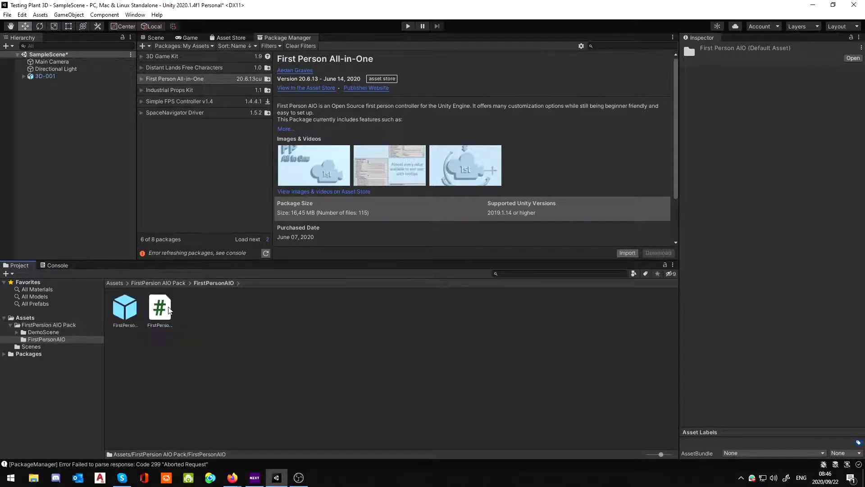
- Drag the FirstPerson-AIO prefab into the Hierarchy and select the new instance
left_click(115, 317)
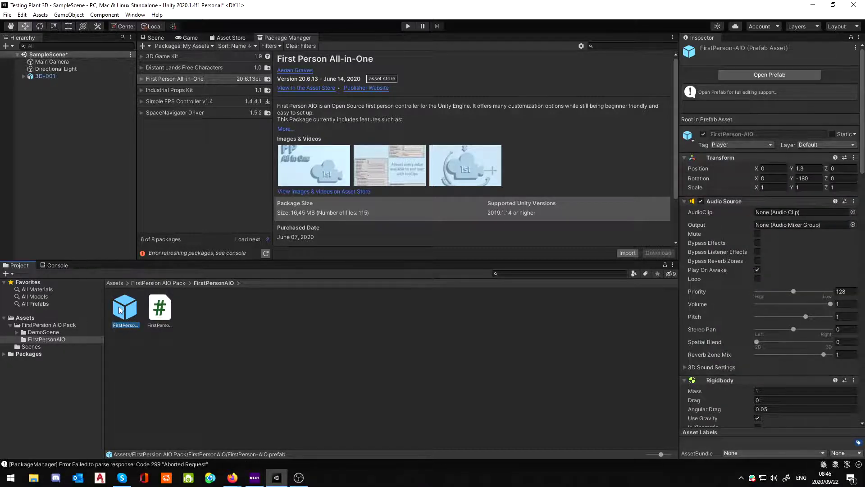
left_click_drag(120, 310, 92, 221)
left_click_drag(80, 185, 124, 251)
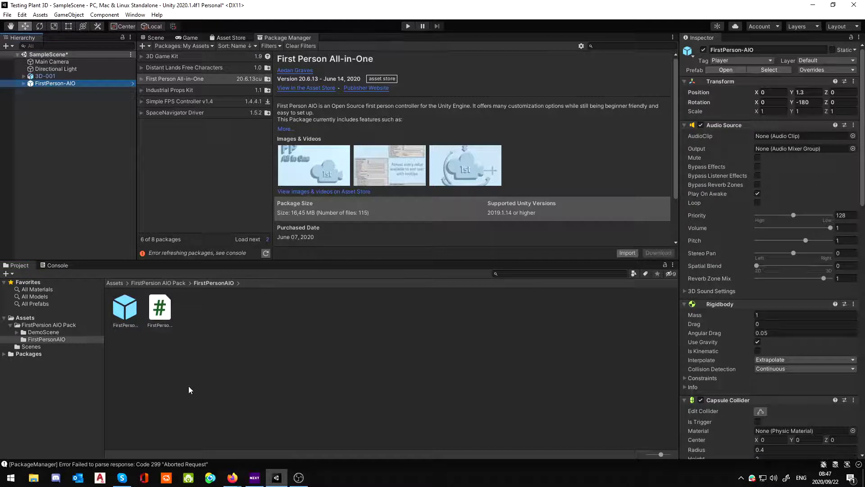
left_click(28, 120)
left_click(61, 83)
left_click(84, 129)
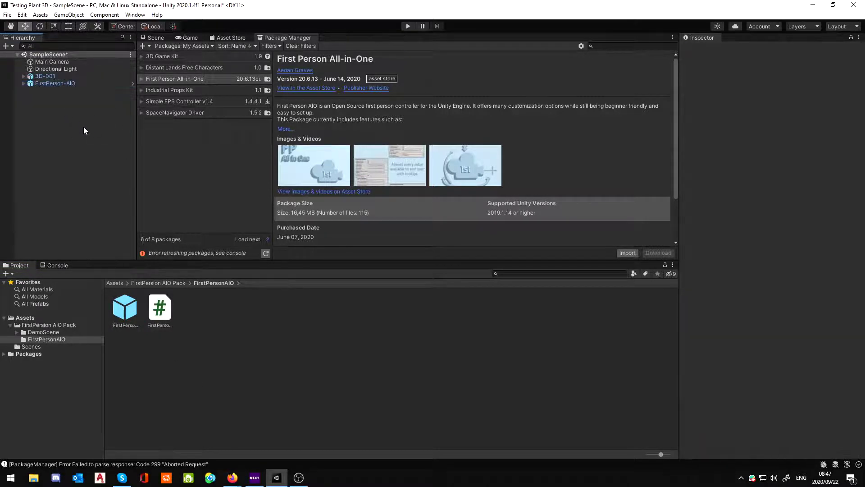
- Browse back into the FirstPersonAIO folder and inspect its prefab and script assets
left_click(59, 340)
left_click(57, 325)
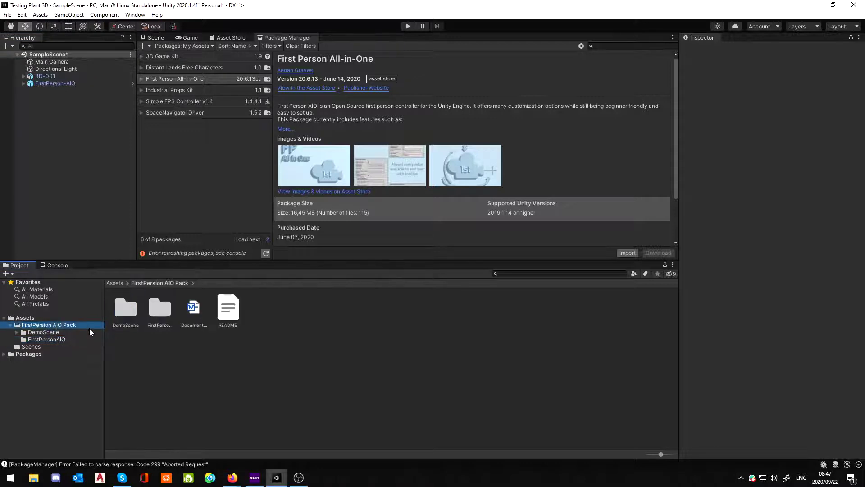
double_click(156, 315)
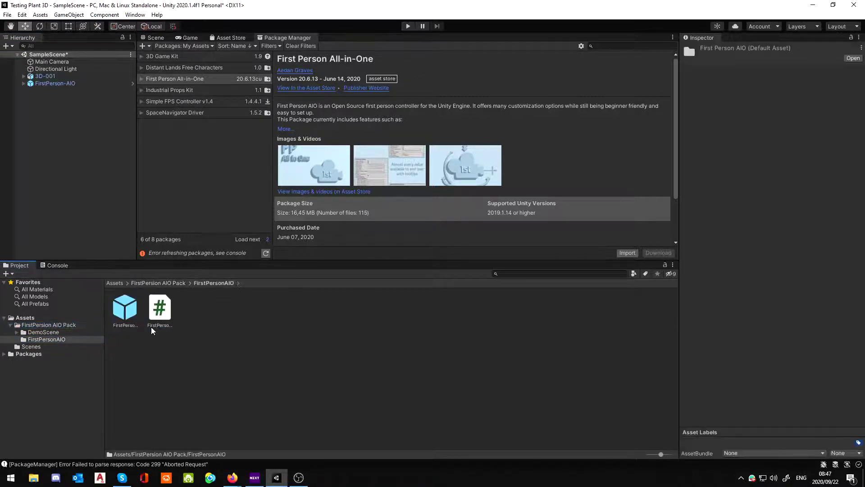
left_click(130, 316)
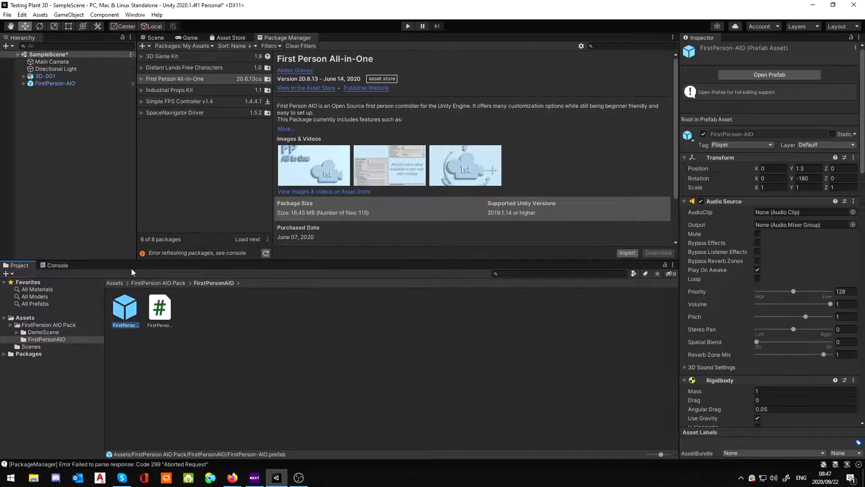
left_click(162, 316)
left_click(135, 315)
left_click(225, 341)
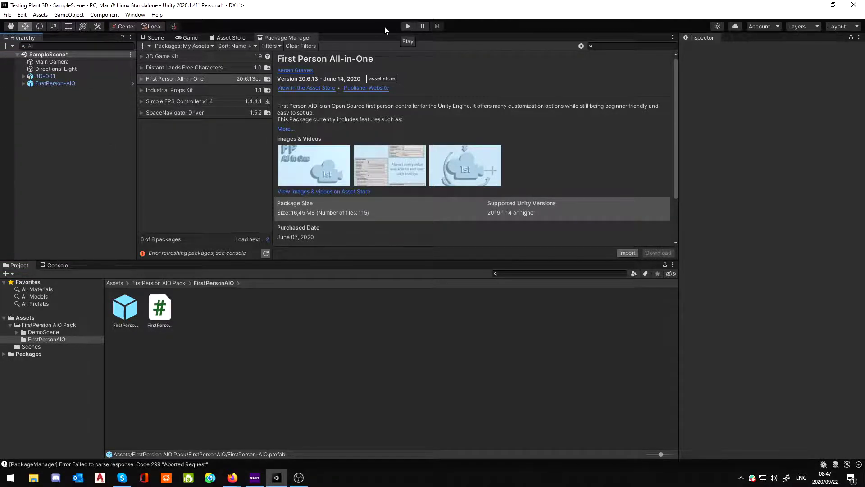
- In the Scene view, drag FirstPerson-AIO beside the plant (X -0.52, Z -1.45) and start Play mode
left_click(155, 38)
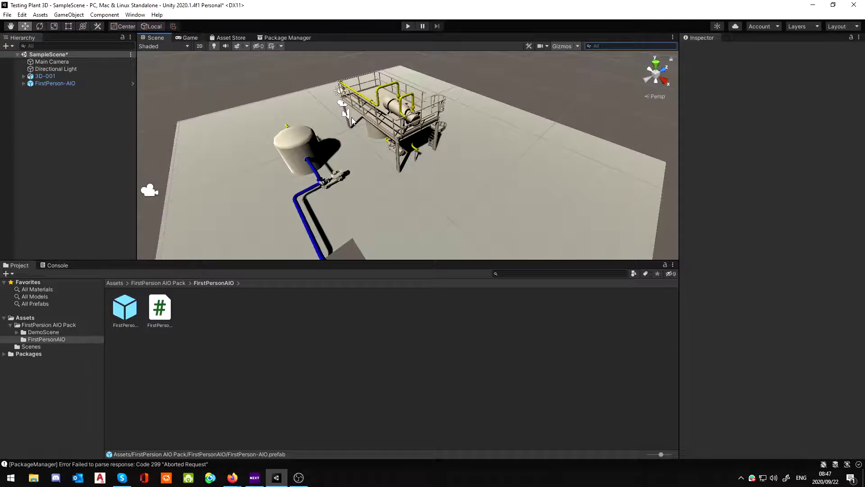
left_click_drag(354, 121, 458, 190, "alt")
scroll(328, 209, "up", 6)
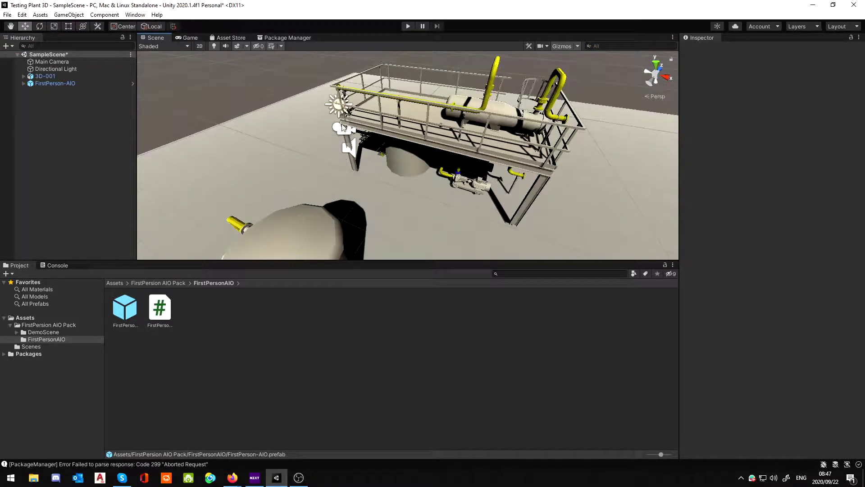
left_click(66, 83)
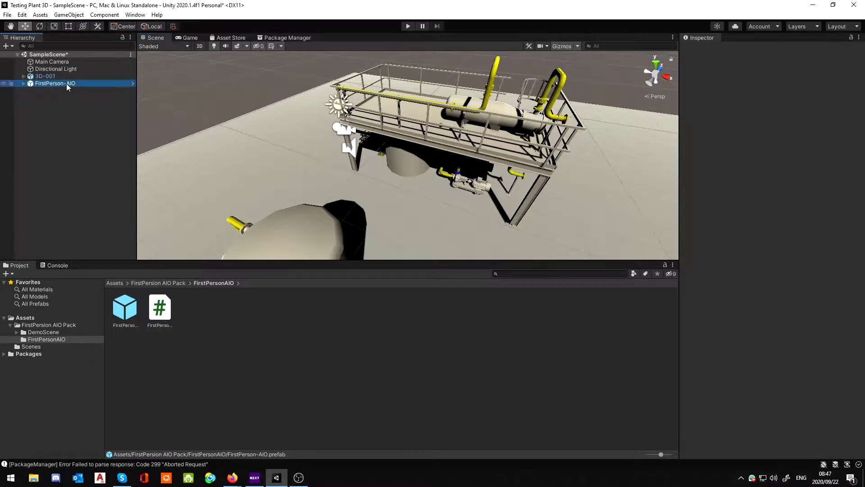
left_click_drag(320, 140, 273, 138)
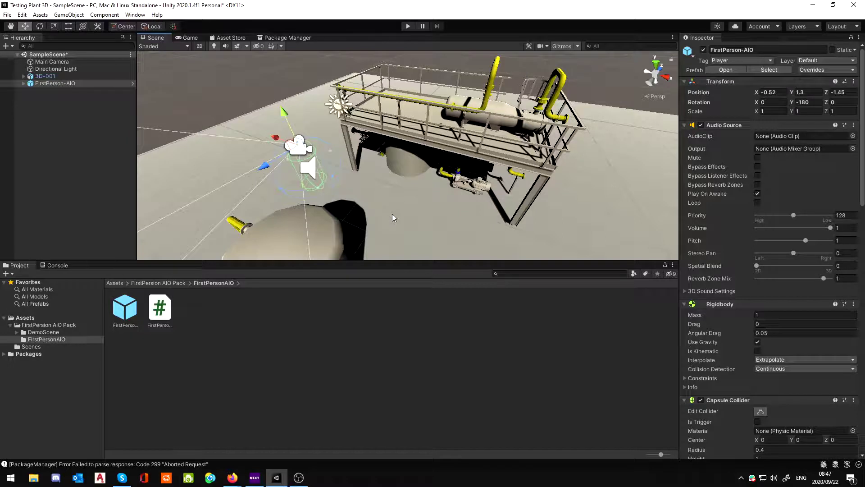
left_click(60, 84)
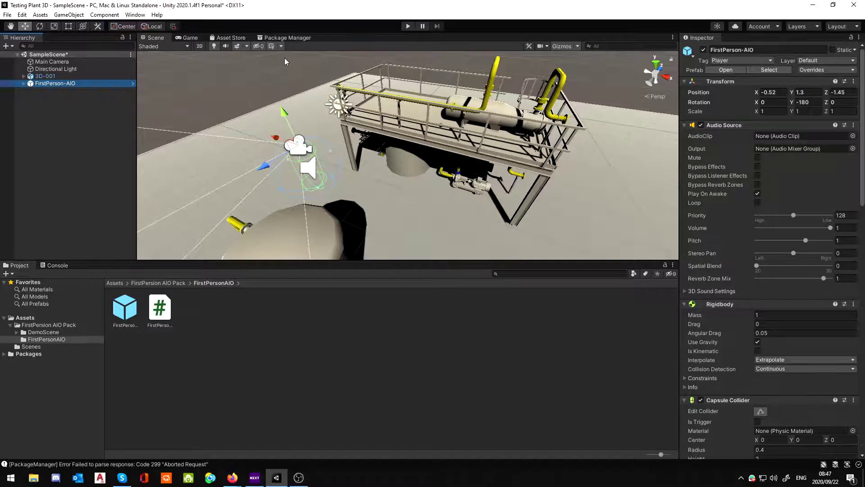
left_click(408, 26)
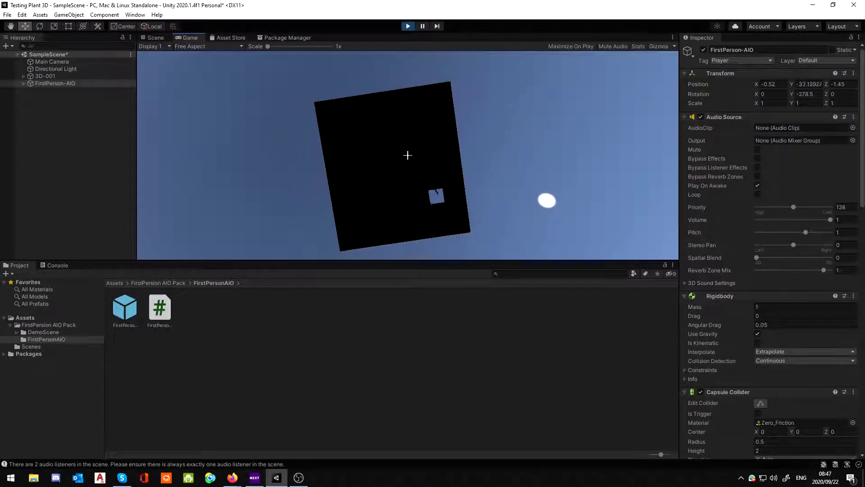
- Pause the game after the player falls to Y -73.05, then show 3D-001's import settings
key("Escape")
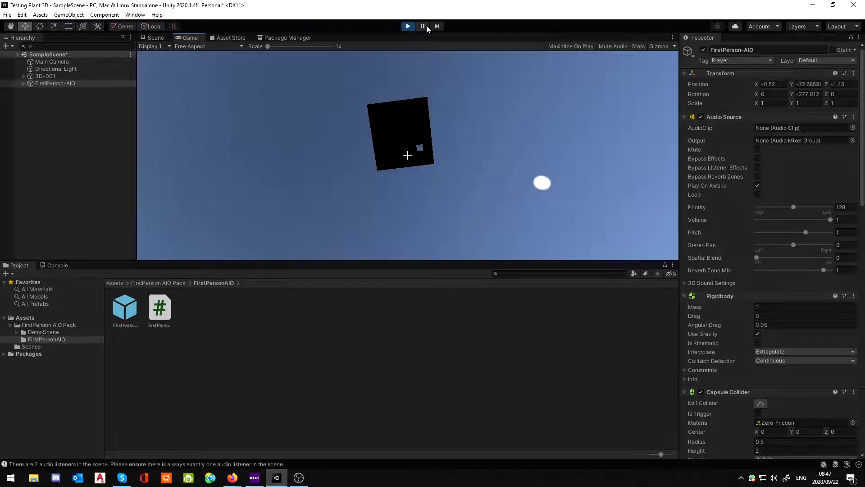
left_click(423, 27)
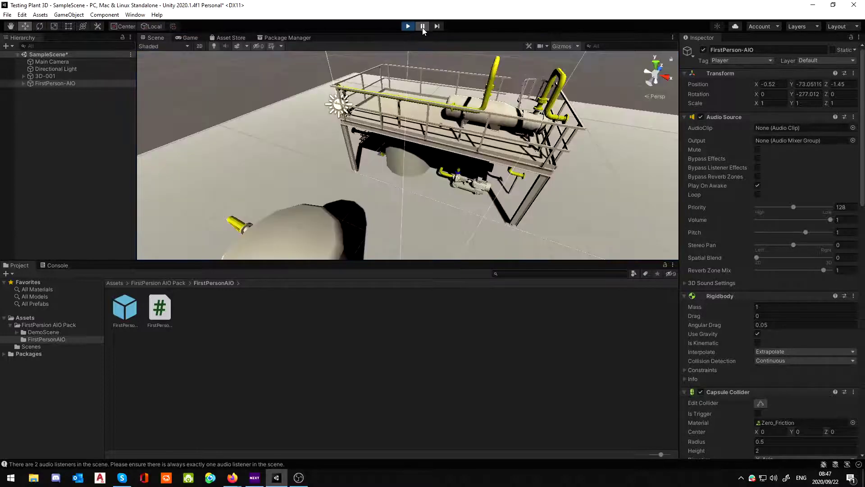
left_click(105, 84)
left_click(36, 317)
left_click(194, 311)
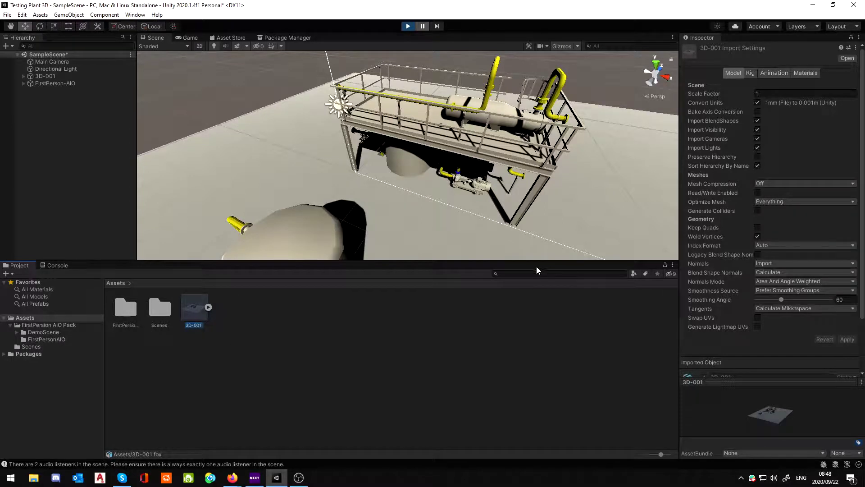
- Tick and apply Generate Colliders on 3D-001, then frame the FirstPerson-AIO controller
left_click(758, 209)
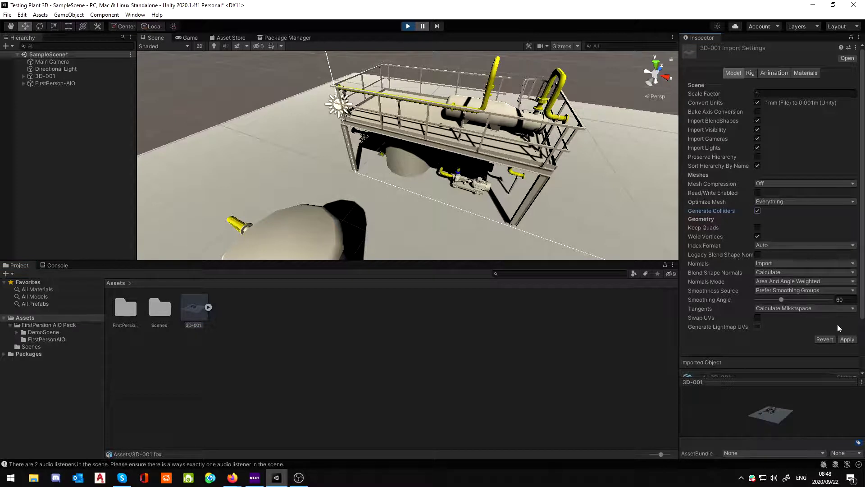
left_click(852, 341)
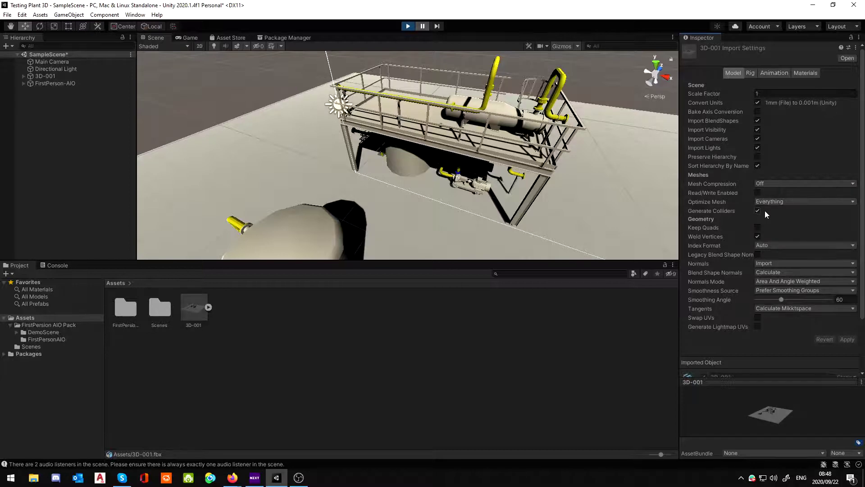
left_click(75, 84)
double_click(78, 85)
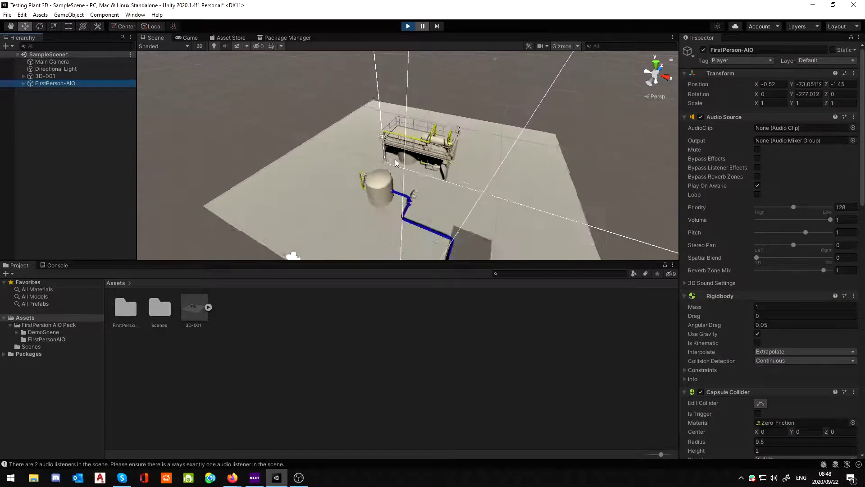
scroll(410, 162, "up", 5)
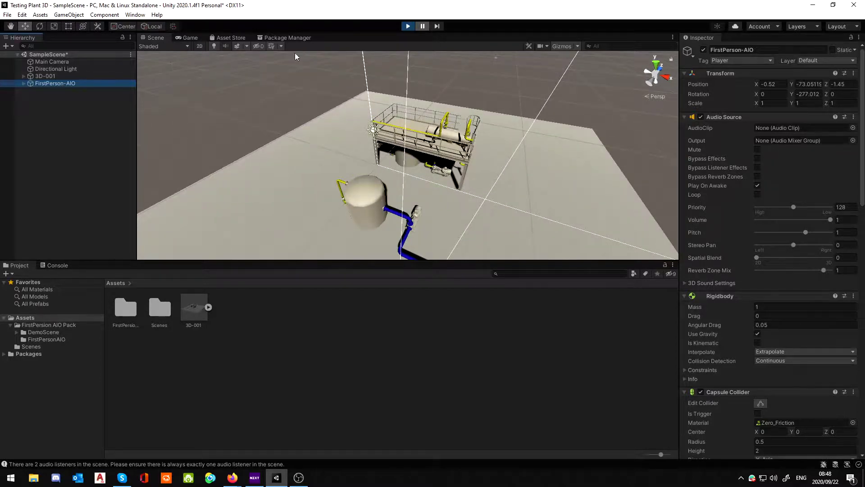
- Restart Play mode and walk the player forward under the pipe structure
left_click(408, 27)
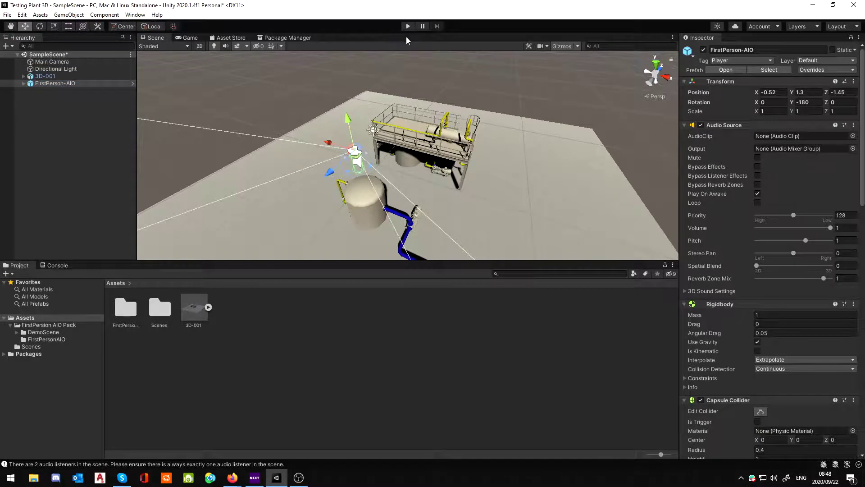
left_click(408, 26)
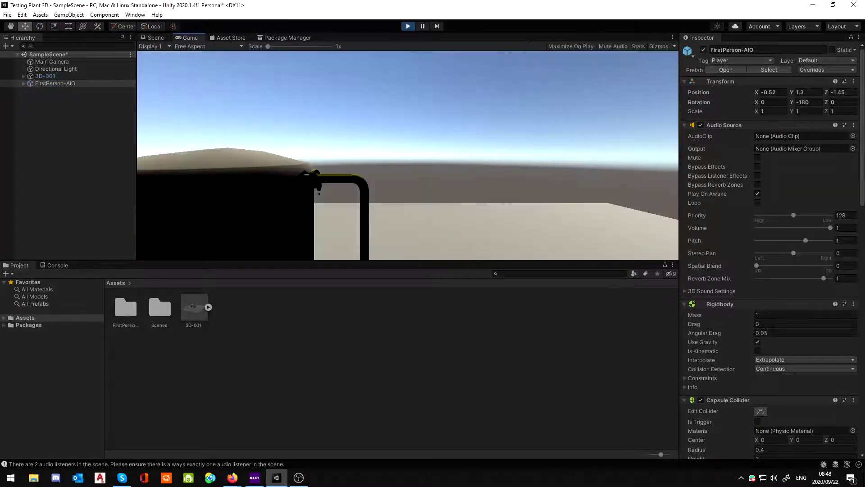
key("w")
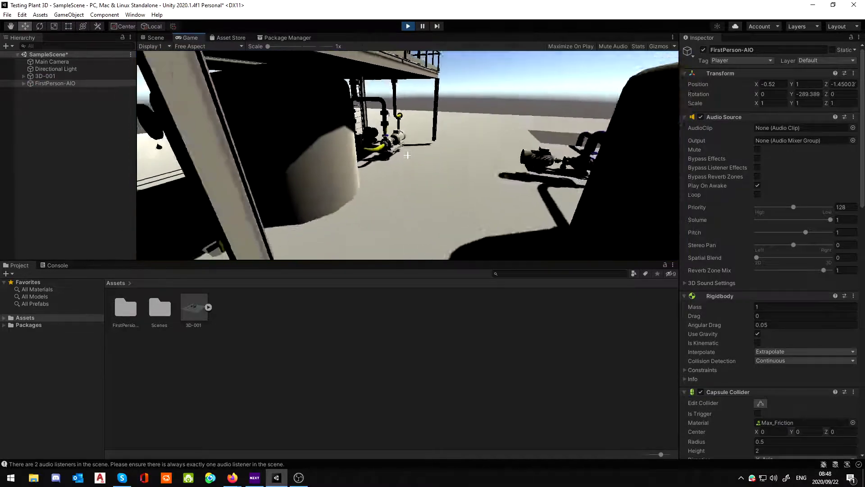
key("w")
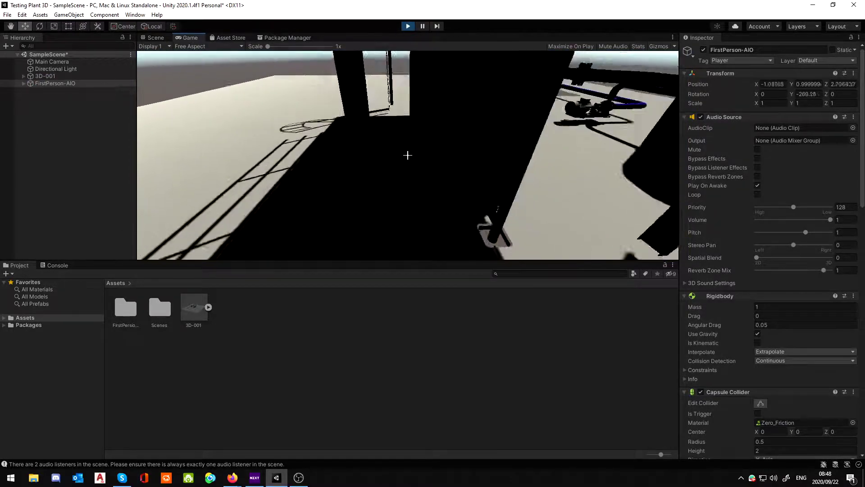
key("w")
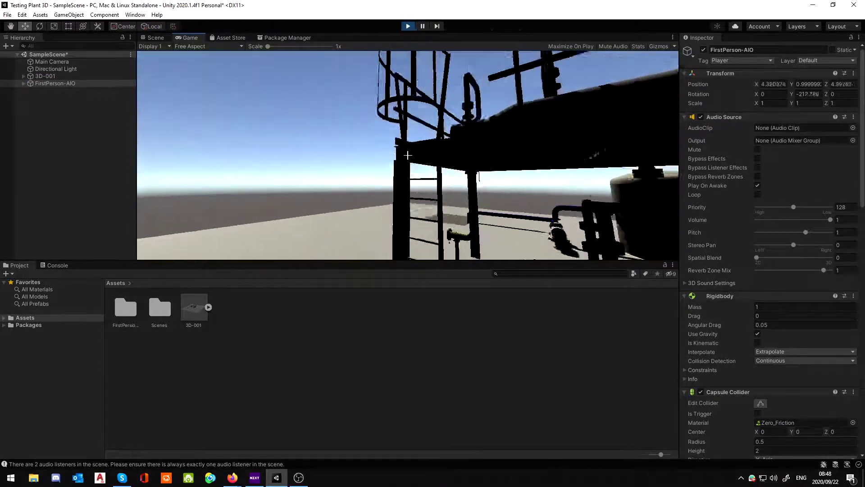
- Walk toward the tank, back under the platform, and strafe left past the pumps
key("w")
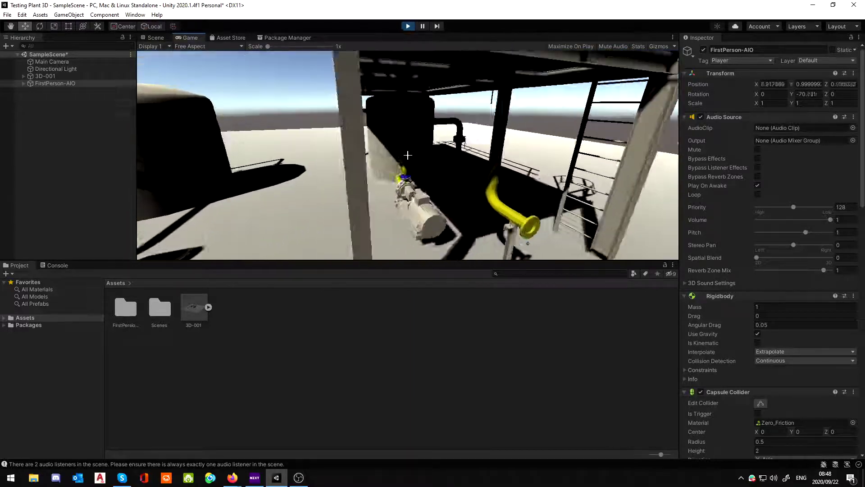
key("w")
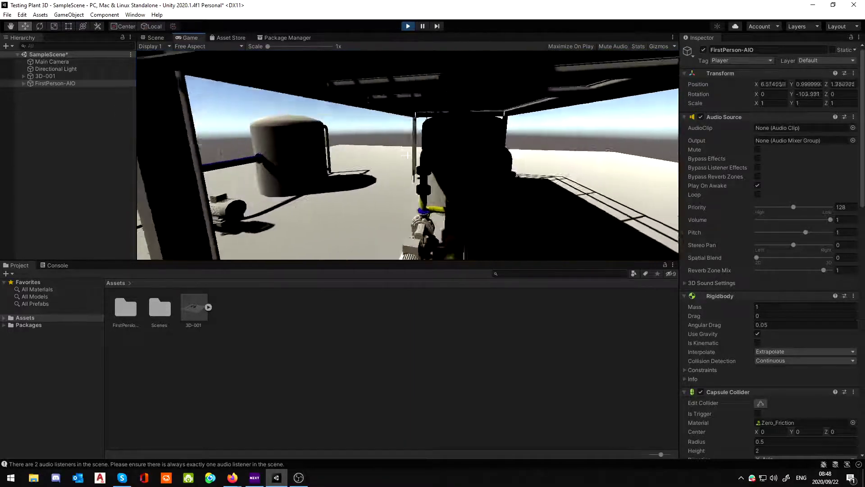
key("w")
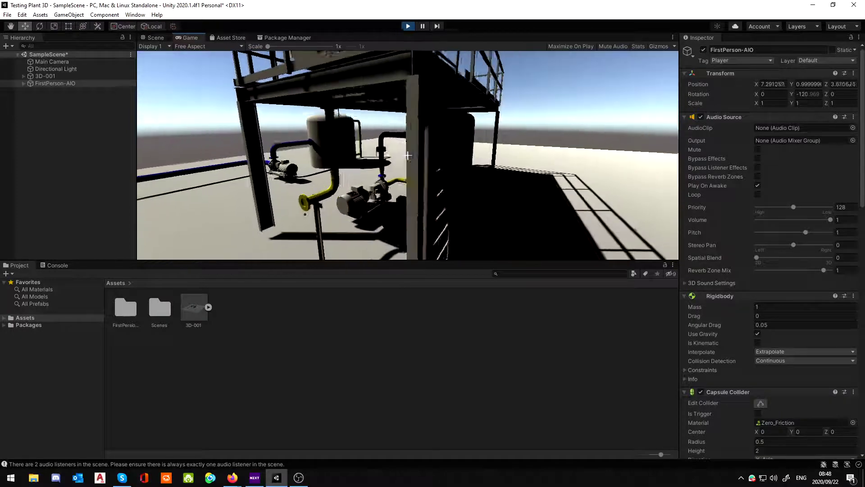
key("a")
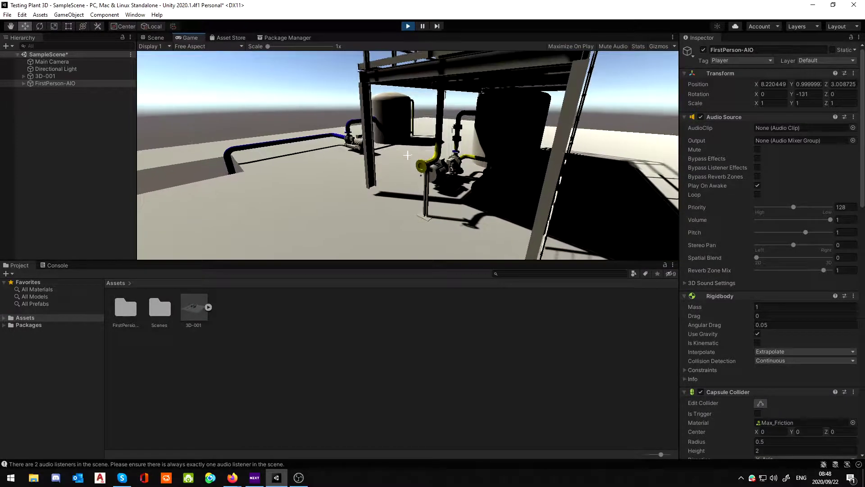
mouse_move(408, 155)
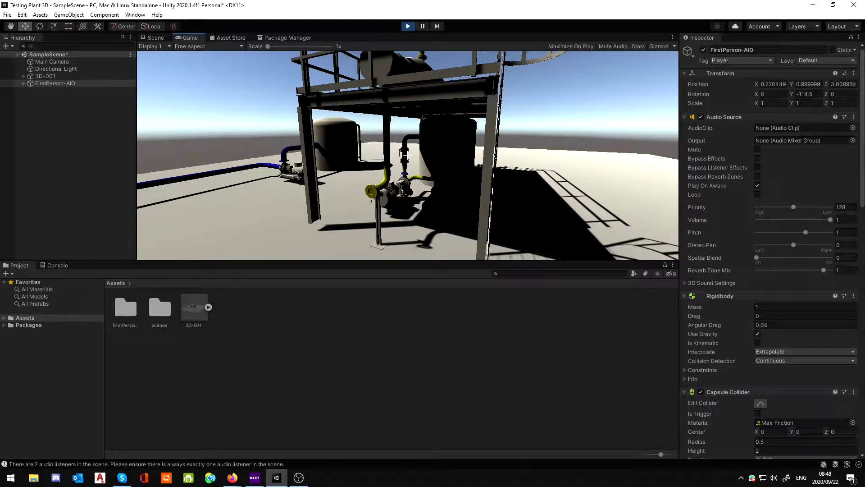
key("a")
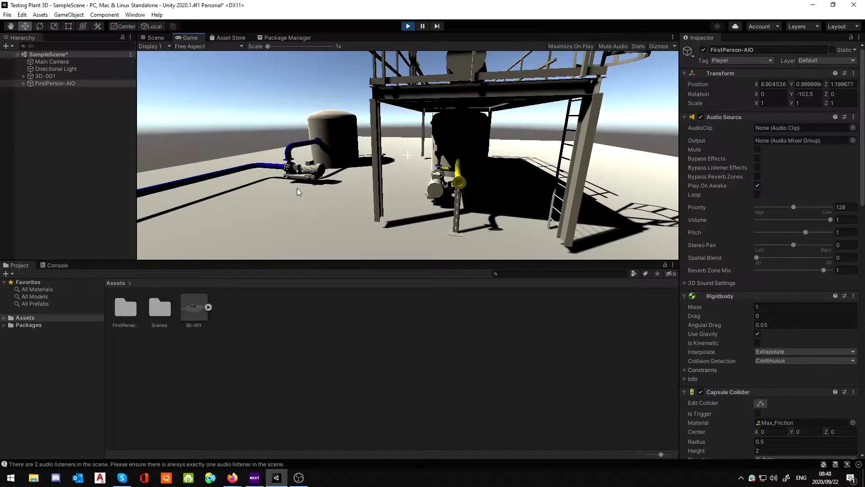